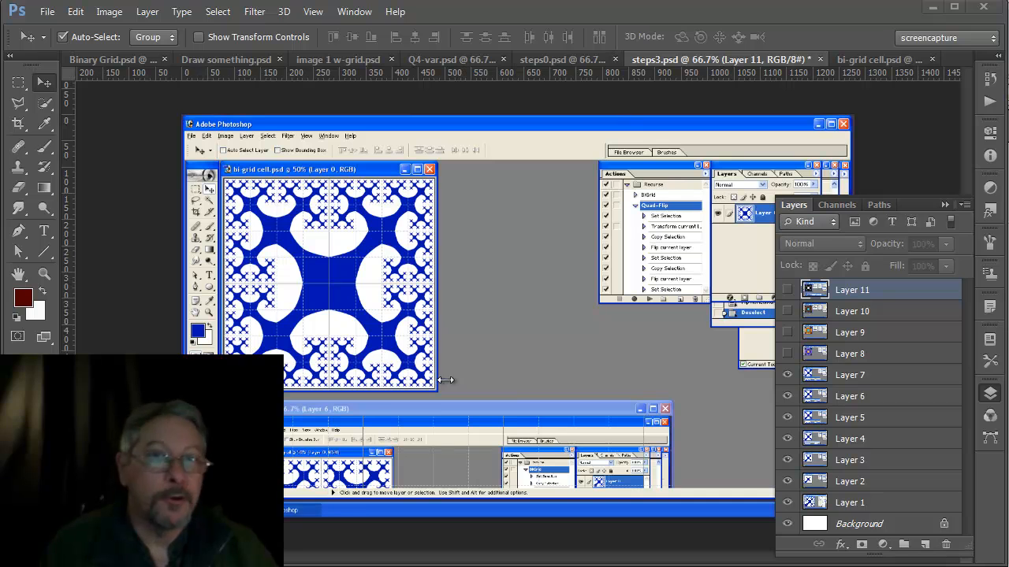
Make Layer 8, Layer 9, Layer 10 and Layer 11 visible one after another in steps3.psd
{"action": "left_click", "coordinate": [787, 354]}
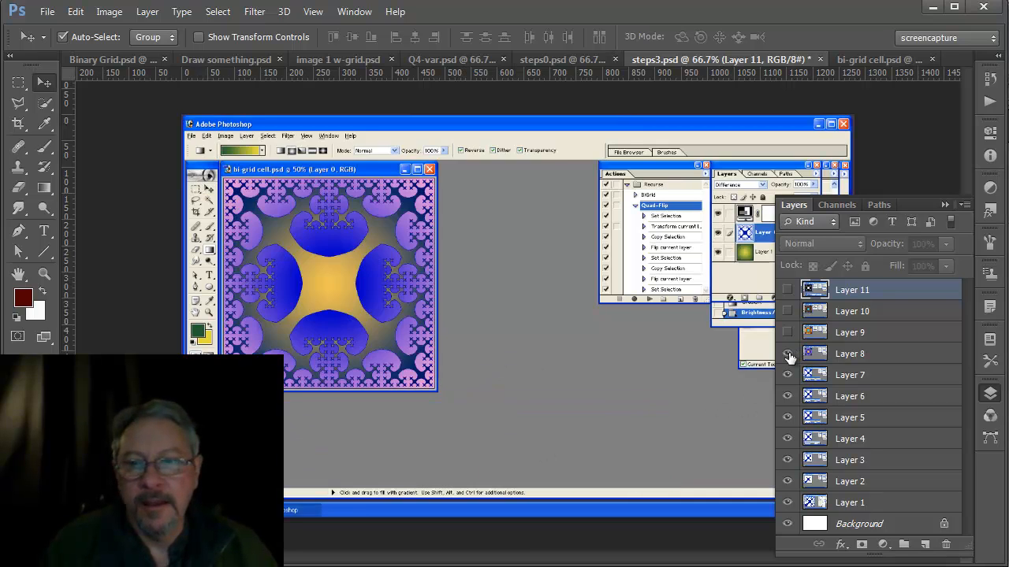
{"action": "left_click", "coordinate": [787, 333]}
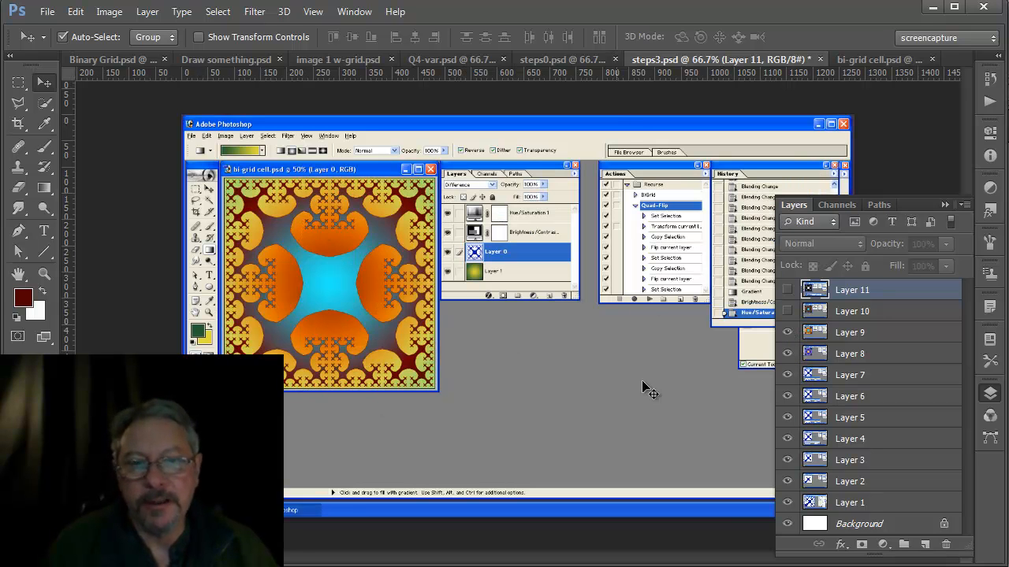
{"action": "left_click", "coordinate": [788, 312]}
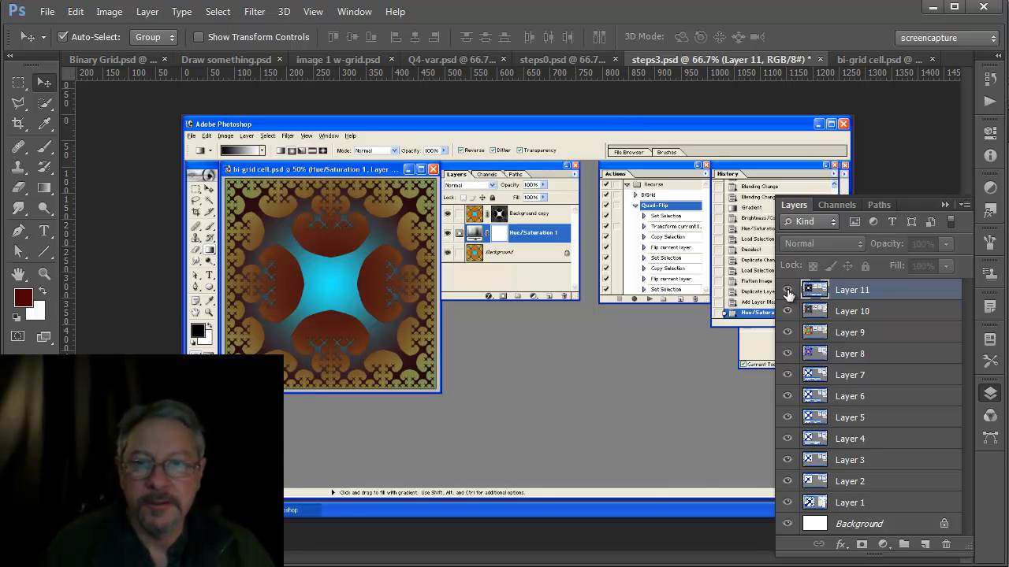
{"action": "left_click", "coordinate": [789, 291]}
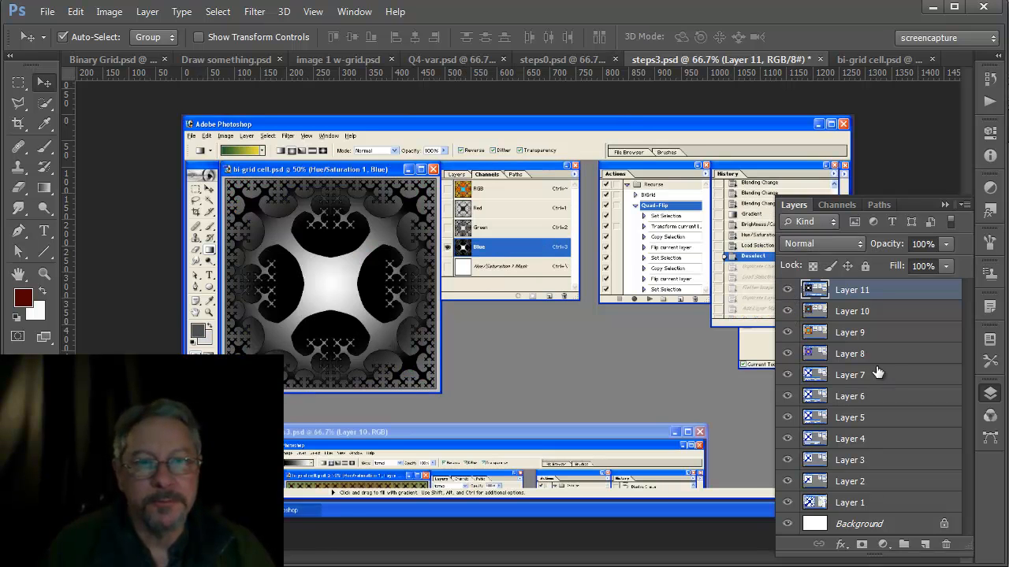
{"action": "left_click", "coordinate": [944, 205]}
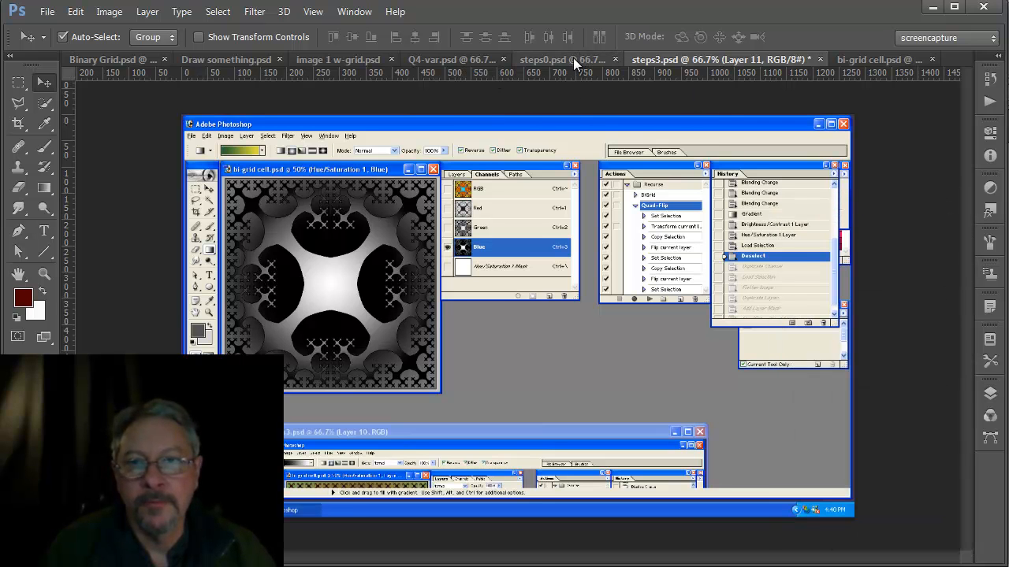
In Q4-var.psd, view Layer 1 alone and combined with the Background copy layer, leaving both layers visible
{"action": "left_click", "coordinate": [439, 59]}
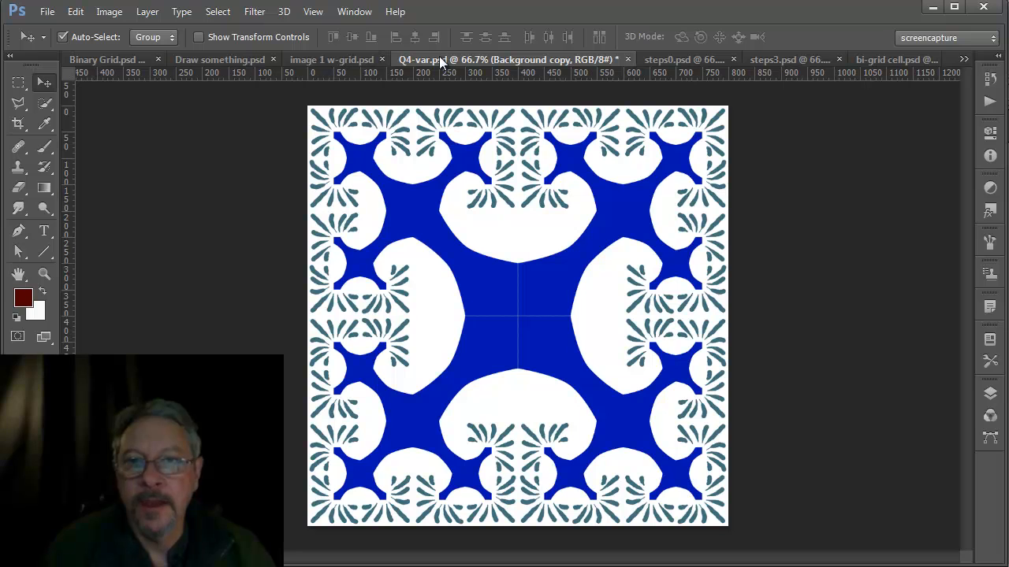
{"action": "left_click", "coordinate": [989, 393]}
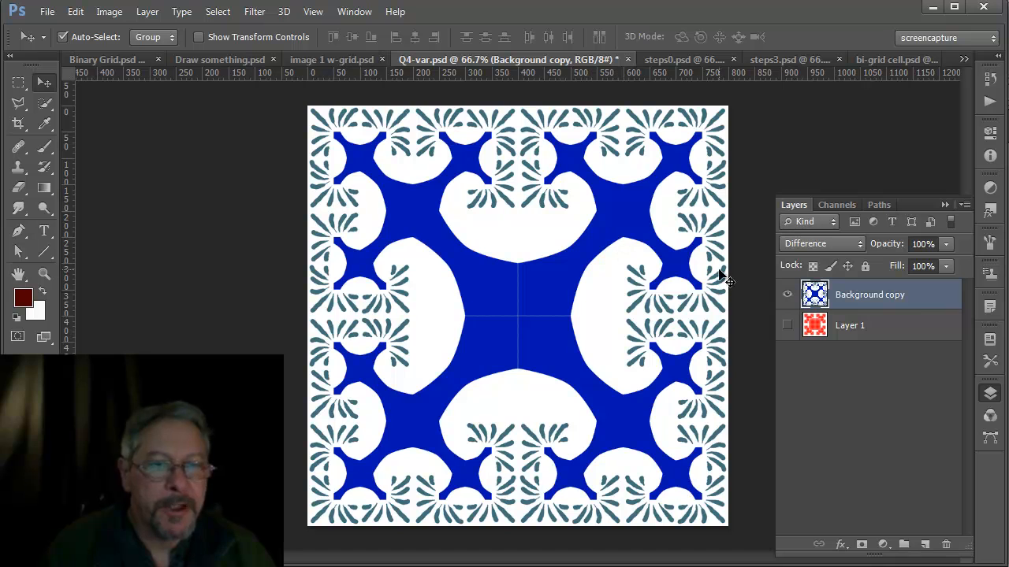
{"action": "left_click", "coordinate": [787, 323]}
{"action": "left_click", "coordinate": [787, 294]}
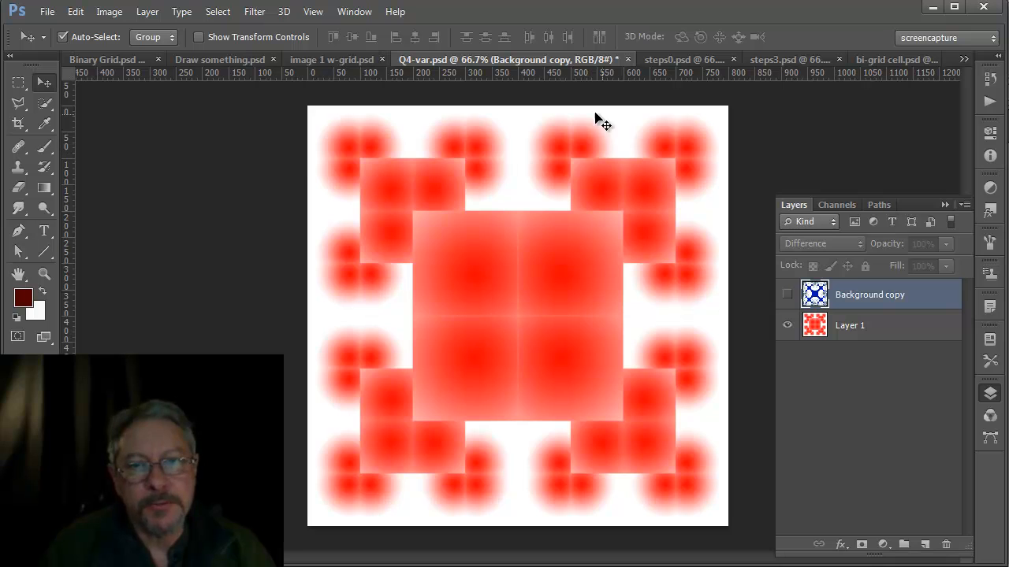
{"action": "left_click", "coordinate": [787, 296]}
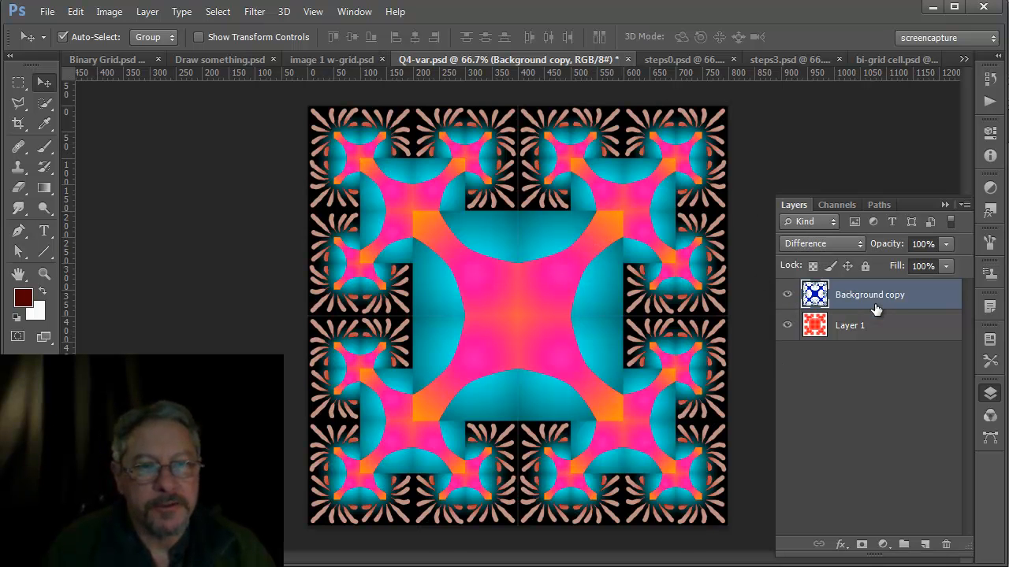
{"action": "left_click", "coordinate": [787, 325]}
{"action": "left_click", "coordinate": [788, 326]}
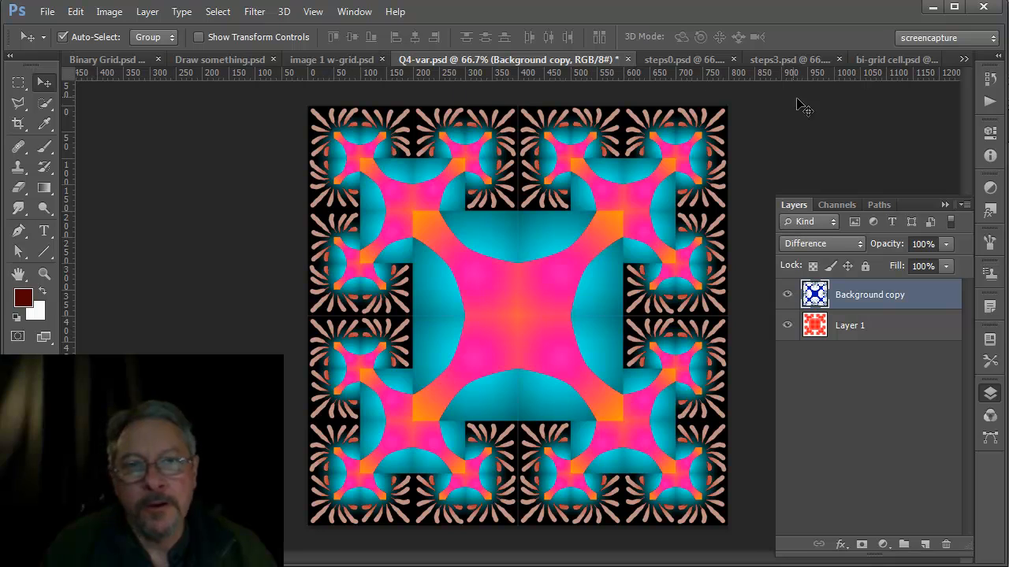
In bi-grid cell.psd, start recording a new action named bigrid with F2 as its function key
{"action": "left_click", "coordinate": [863, 62]}
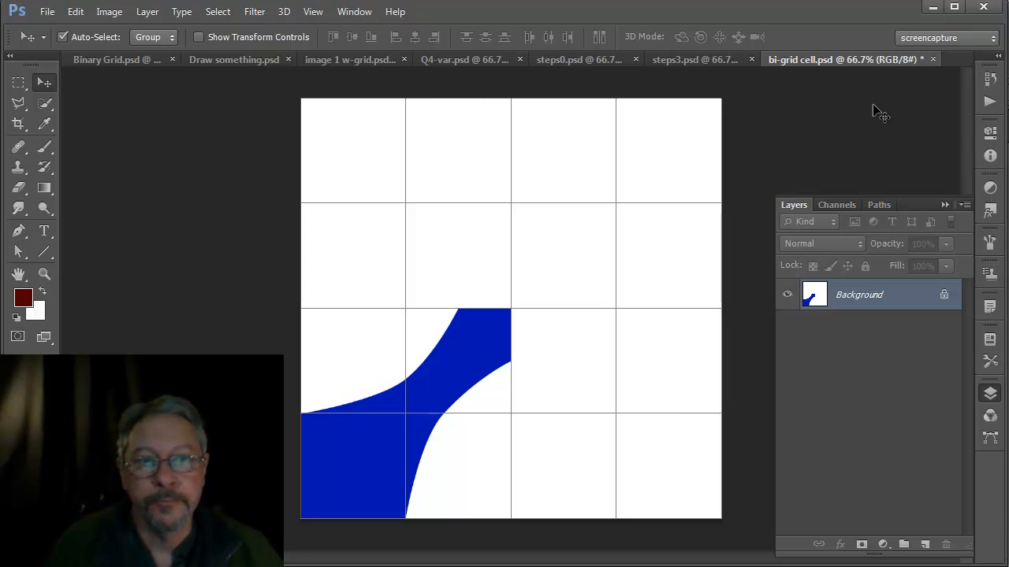
{"action": "left_click", "coordinate": [991, 105]}
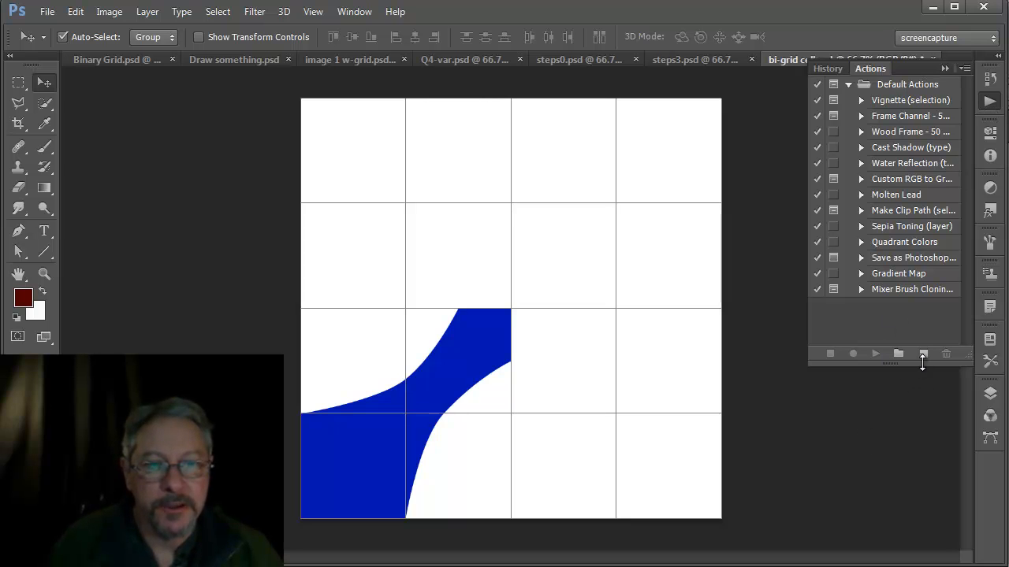
{"action": "left_click", "coordinate": [923, 355]}
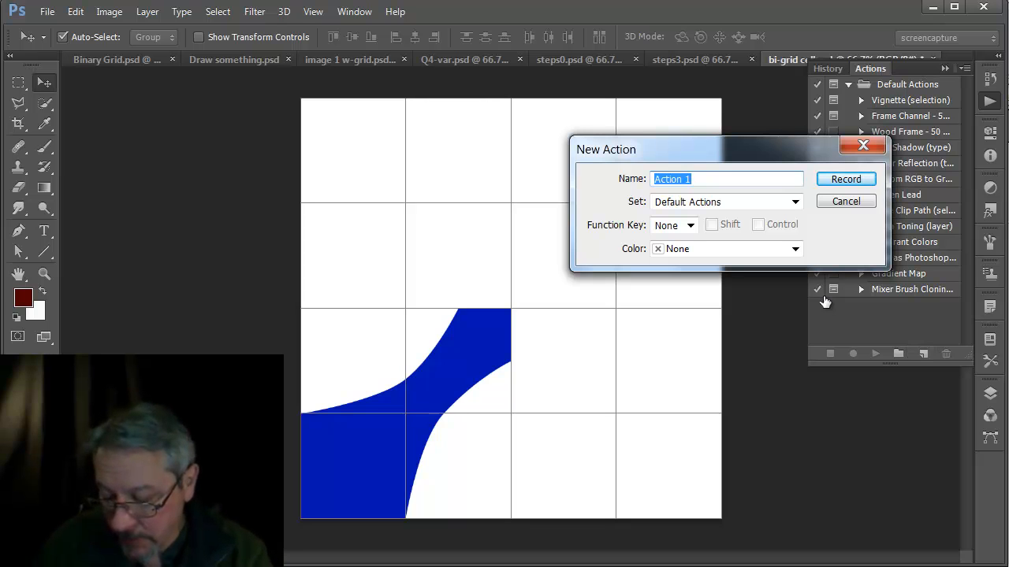
{"action": "type", "text": "bigrid"}
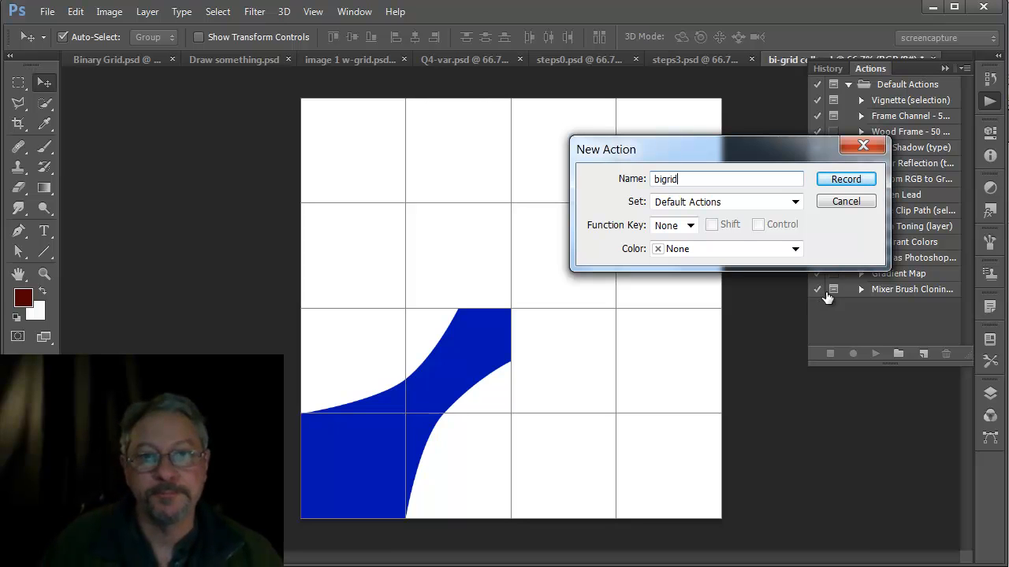
{"action": "left_click", "coordinate": [690, 227]}
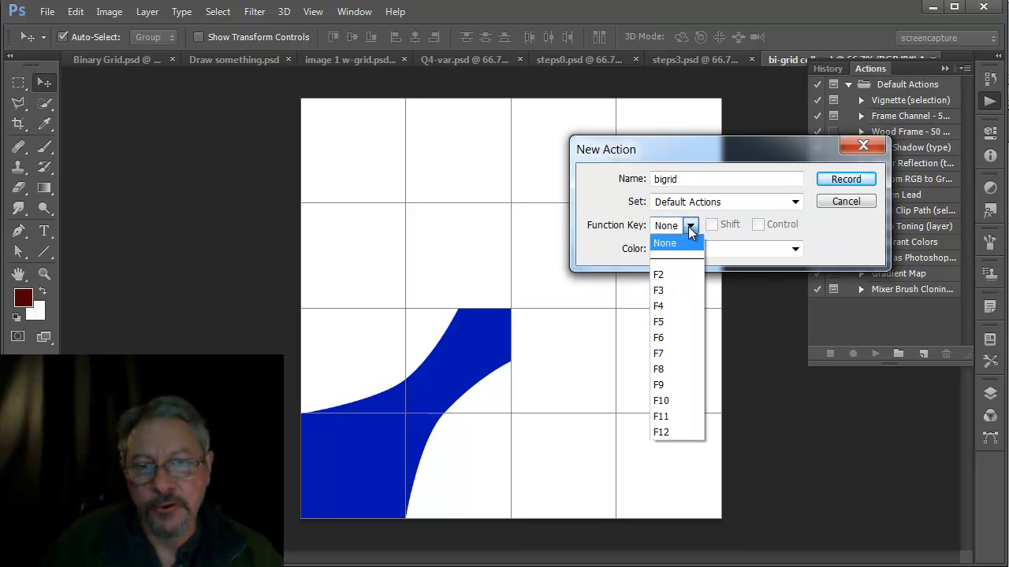
{"action": "left_click", "coordinate": [664, 287]}
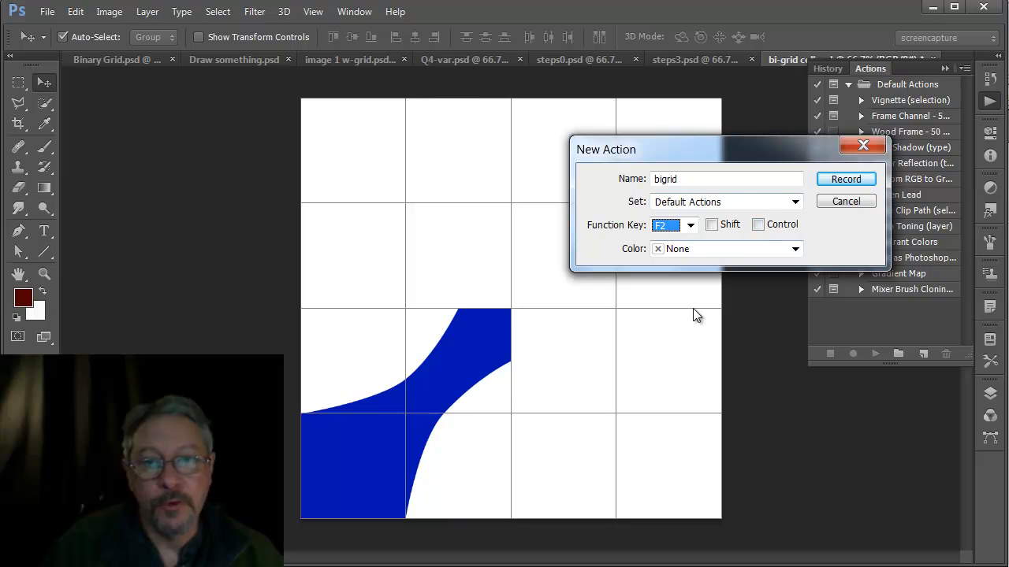
{"action": "left_click", "coordinate": [859, 183]}
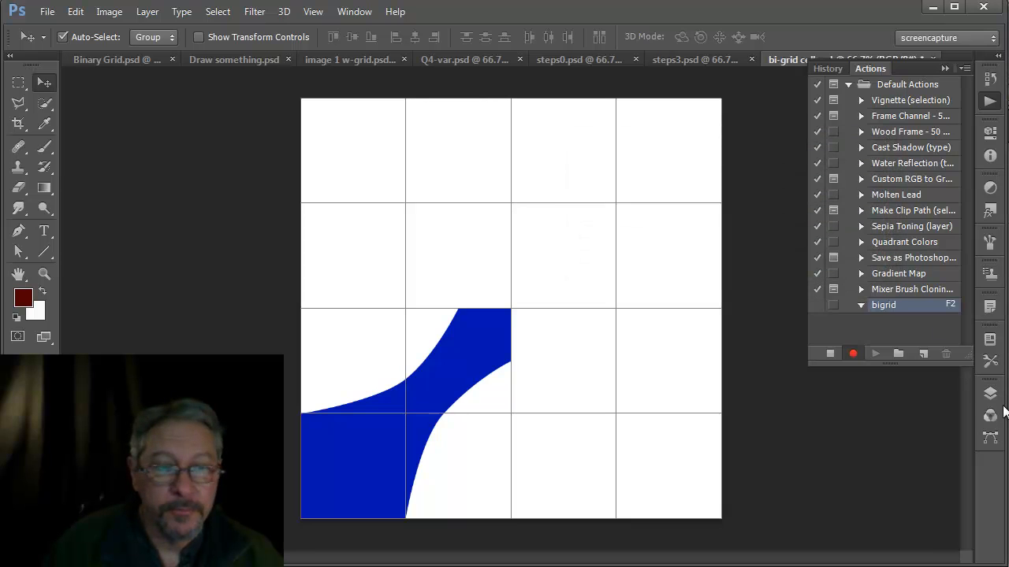
Duplicate the Background layer and place the copy, scaled to 50%, in the upper-right quadrant of the canvas
{"action": "left_click", "coordinate": [989, 394]}
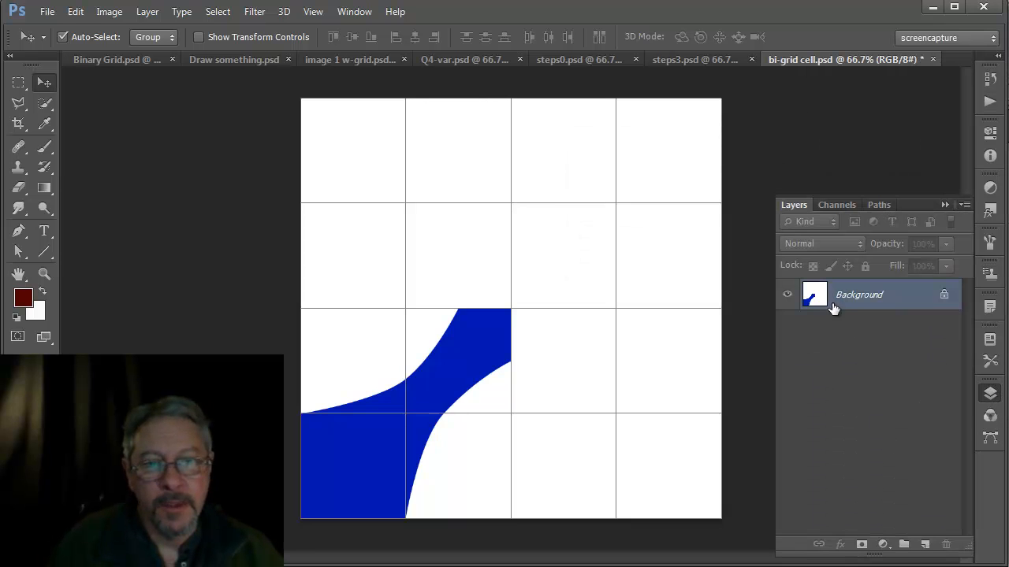
{"action": "left_click_drag", "start_coordinate": [851, 301], "coordinate": [925, 545]}
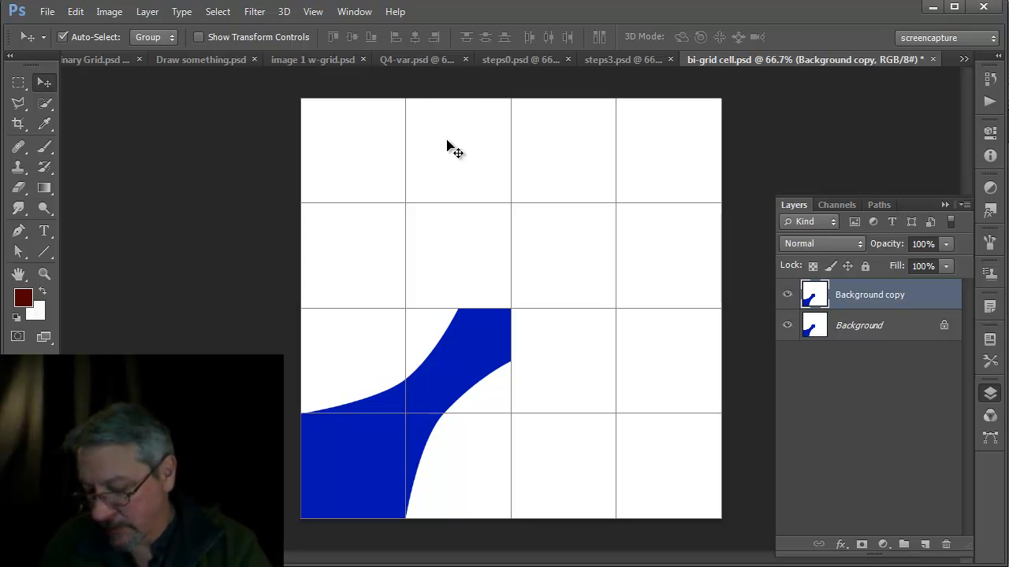
{"action": "key", "text": "ctrl+t"}
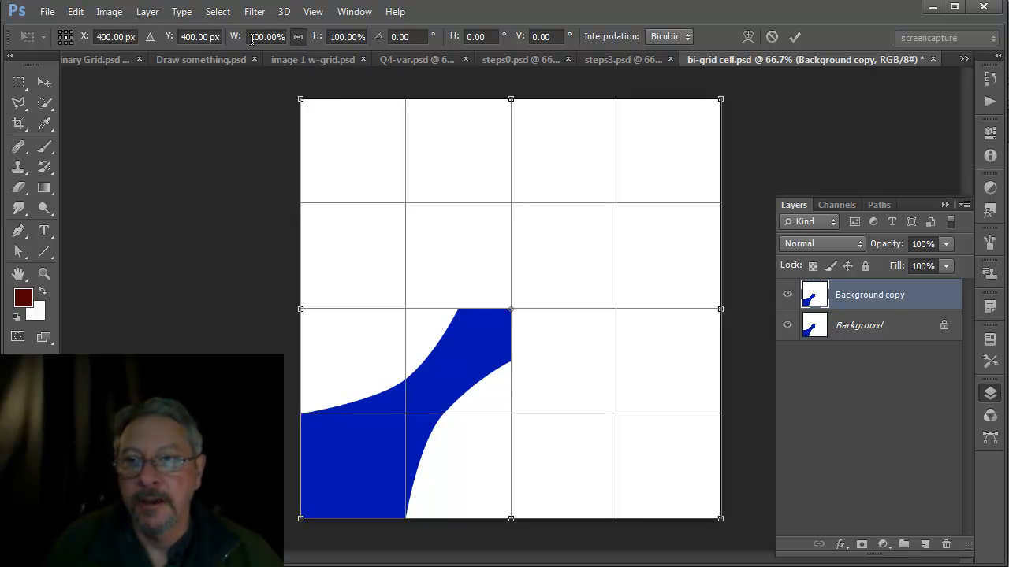
{"action": "left_click", "coordinate": [251, 38]}
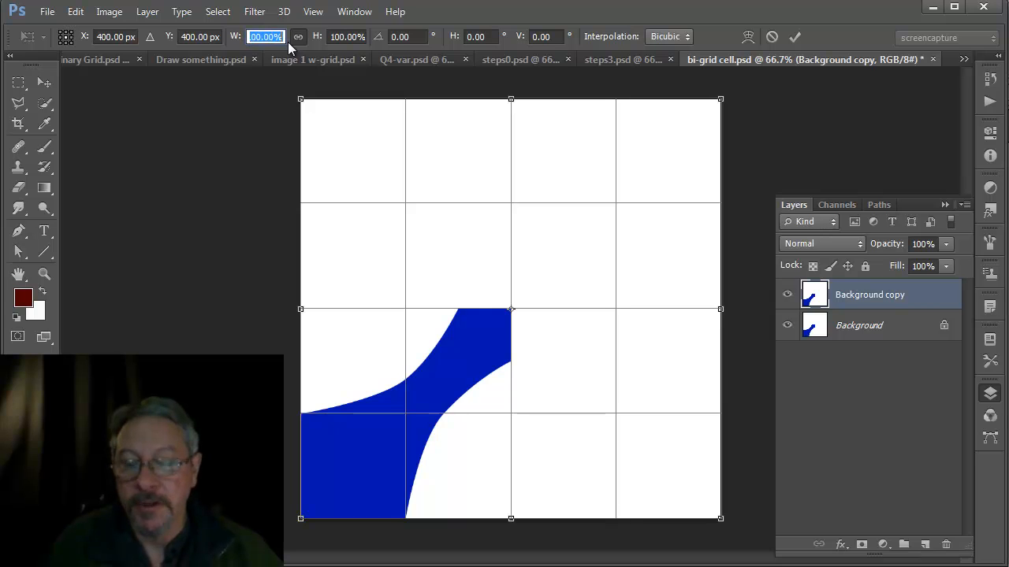
{"action": "type", "text": "50"}
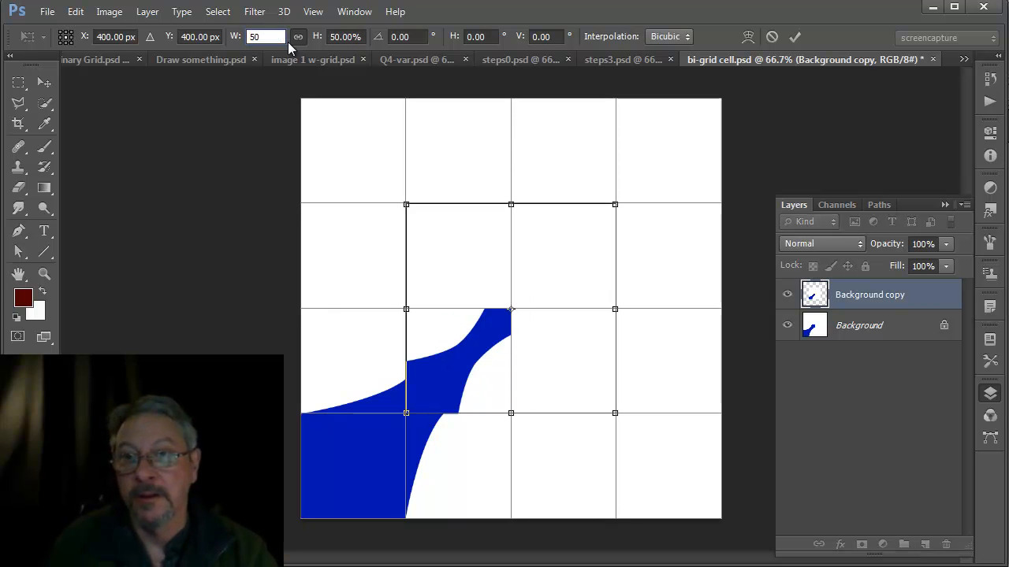
{"action": "left_click", "coordinate": [796, 37]}
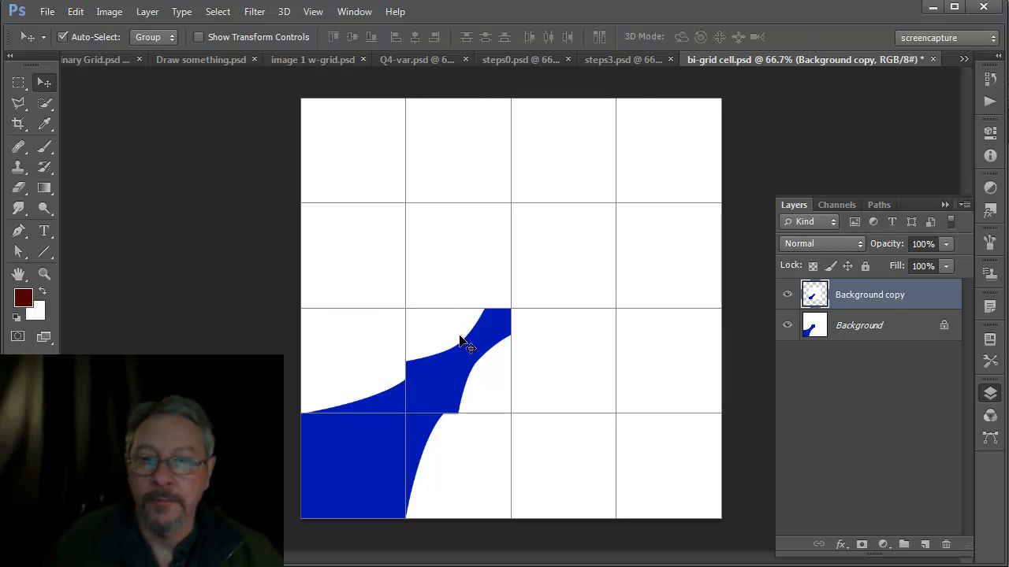
{"action": "left_click_drag", "start_coordinate": [460, 347], "coordinate": [575, 242]}
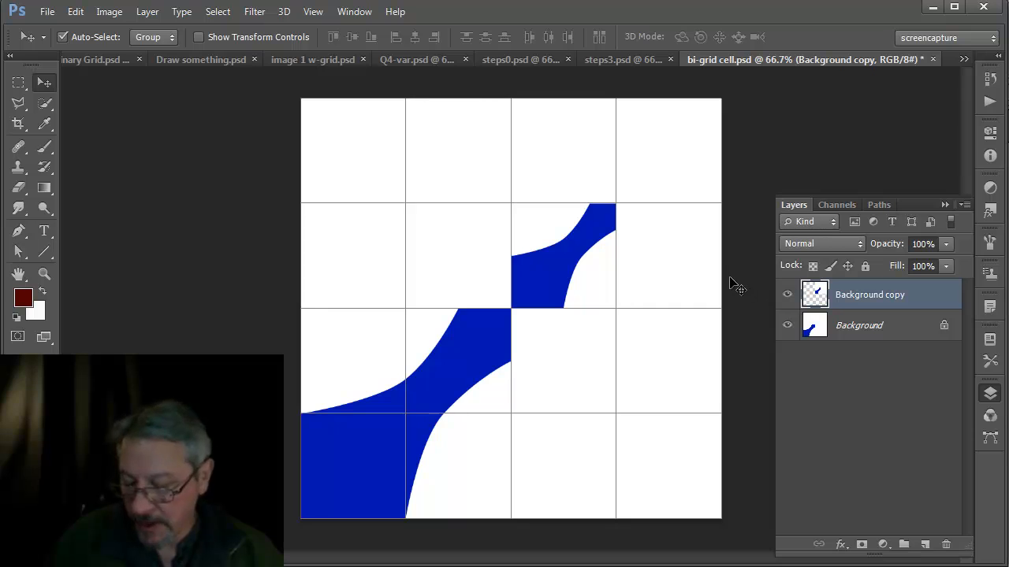
Copy the scaled motif into the lower-right quadrant of the canvas and rotate that copy 90° clockwise
{"action": "left_click_drag", "start_coordinate": [567, 249], "coordinate": [564, 462]}
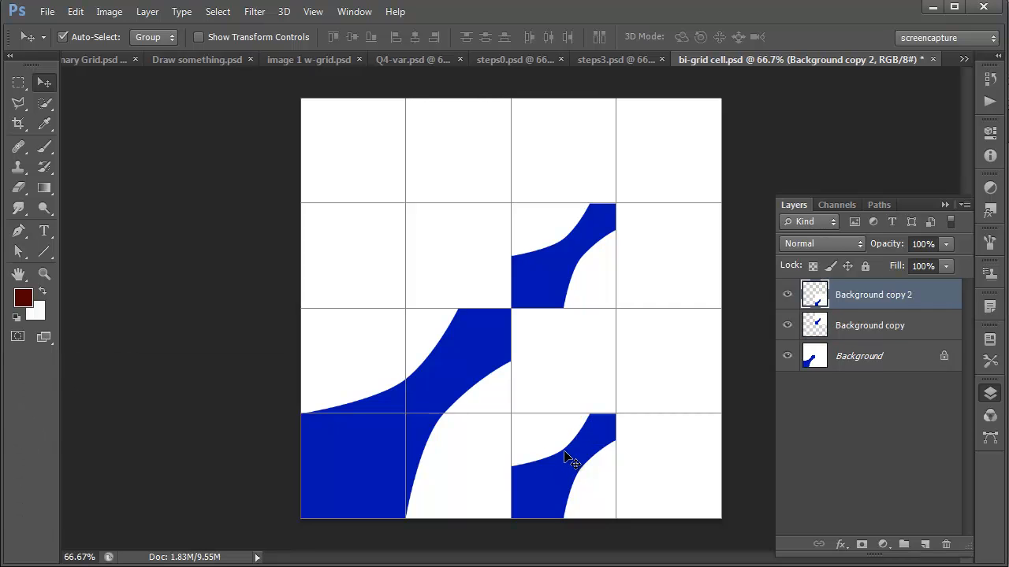
{"action": "left_click", "coordinate": [75, 11]}
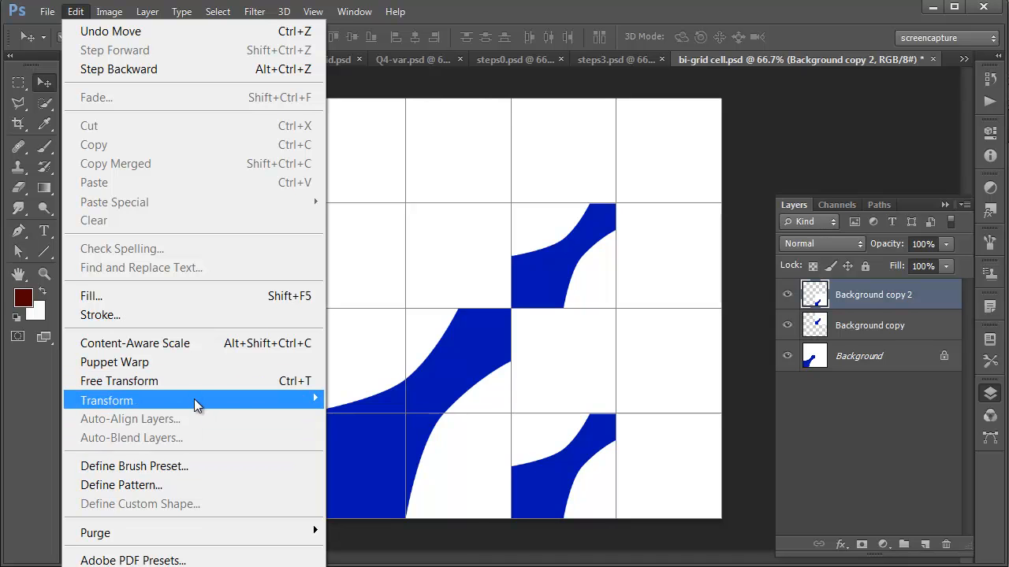
{"action": "mouse_move", "coordinate": [217, 394]}
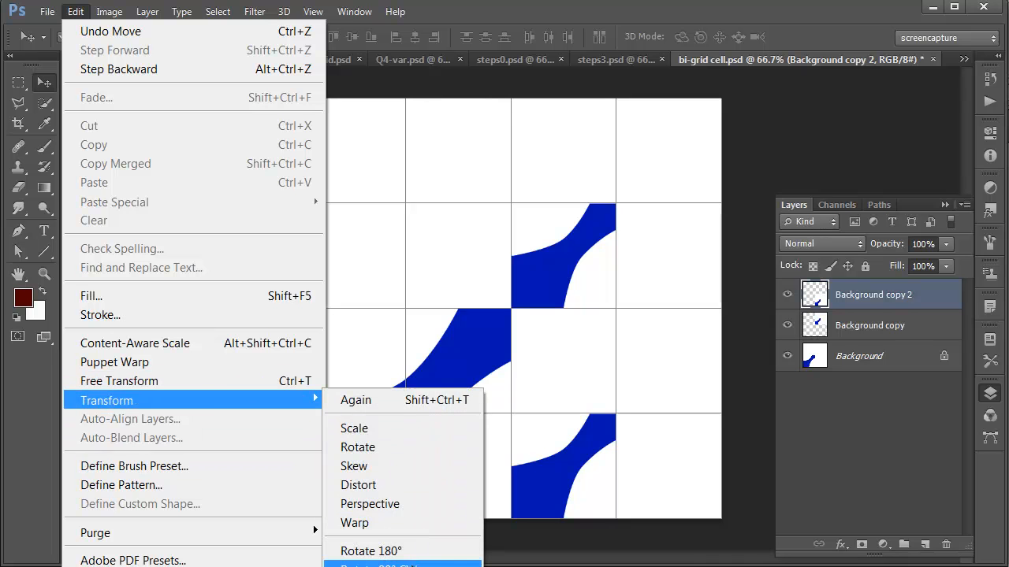
{"action": "left_click", "coordinate": [411, 563]}
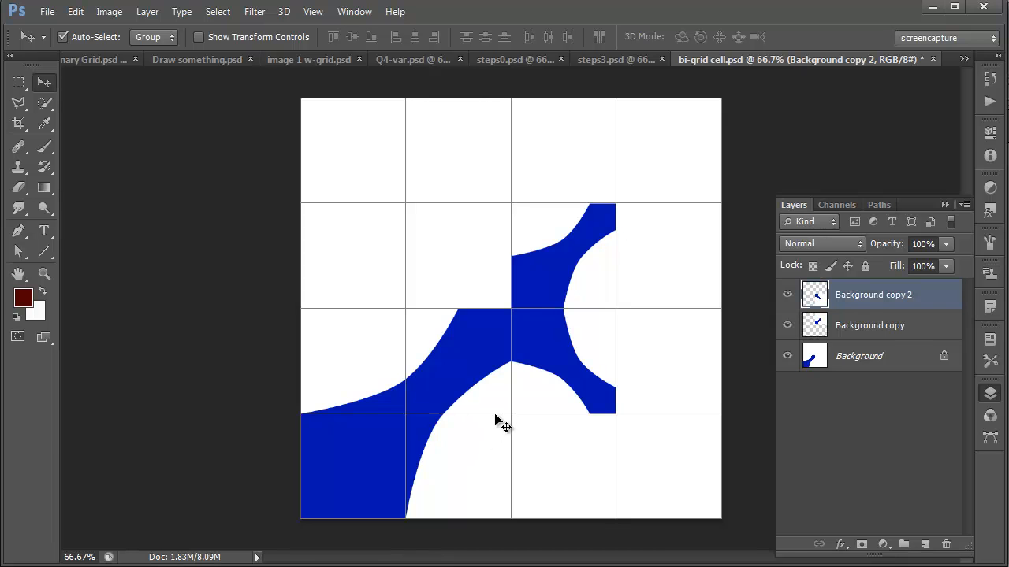
Copy the rotated motif into the upper-left quadrant of the canvas and rotate that copy 180°
{"action": "left_click_drag", "start_coordinate": [556, 368], "coordinate": [354, 162]}
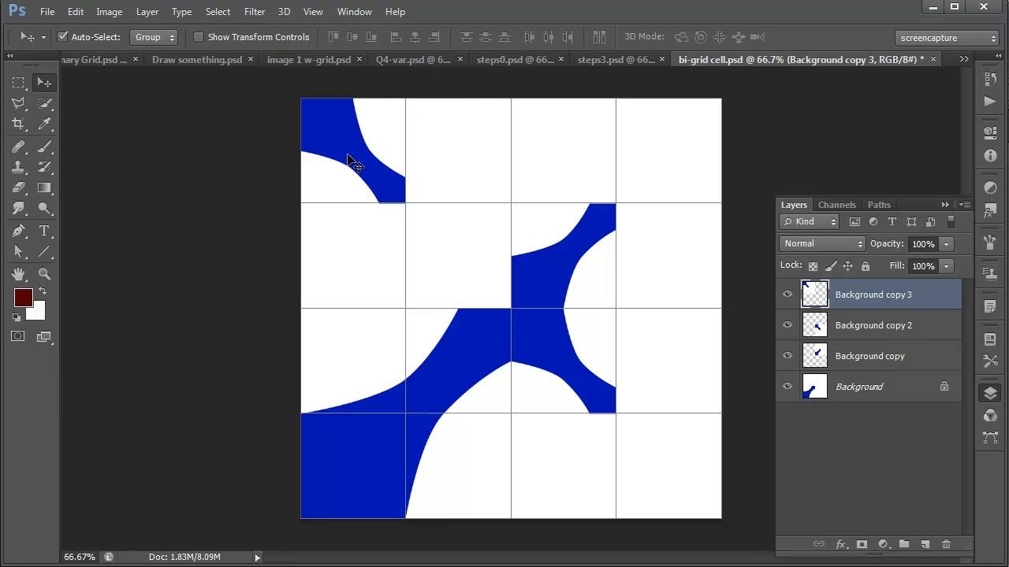
{"action": "left_click", "coordinate": [76, 12]}
{"action": "mouse_move", "coordinate": [200, 401]}
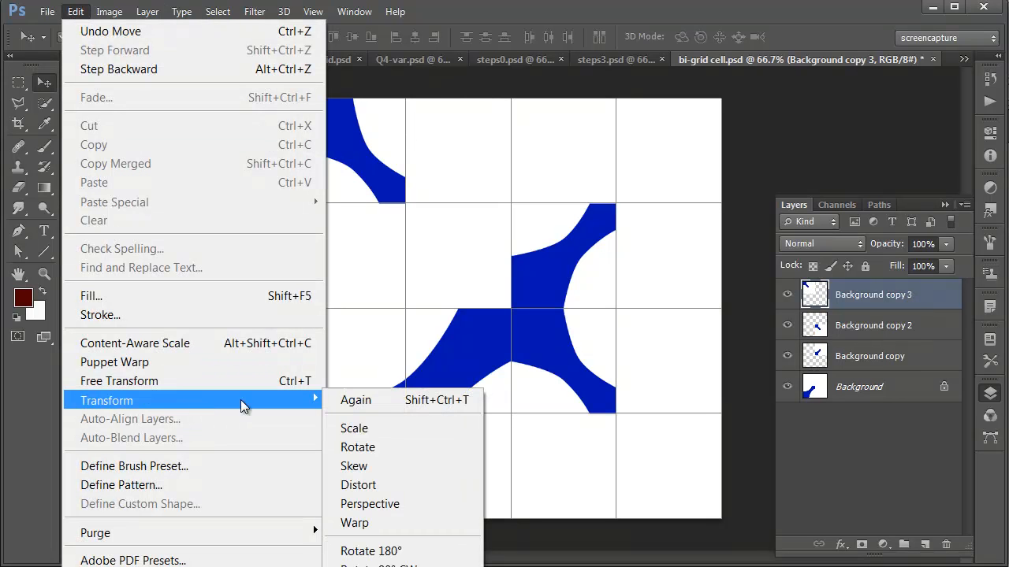
{"action": "left_click", "coordinate": [368, 551]}
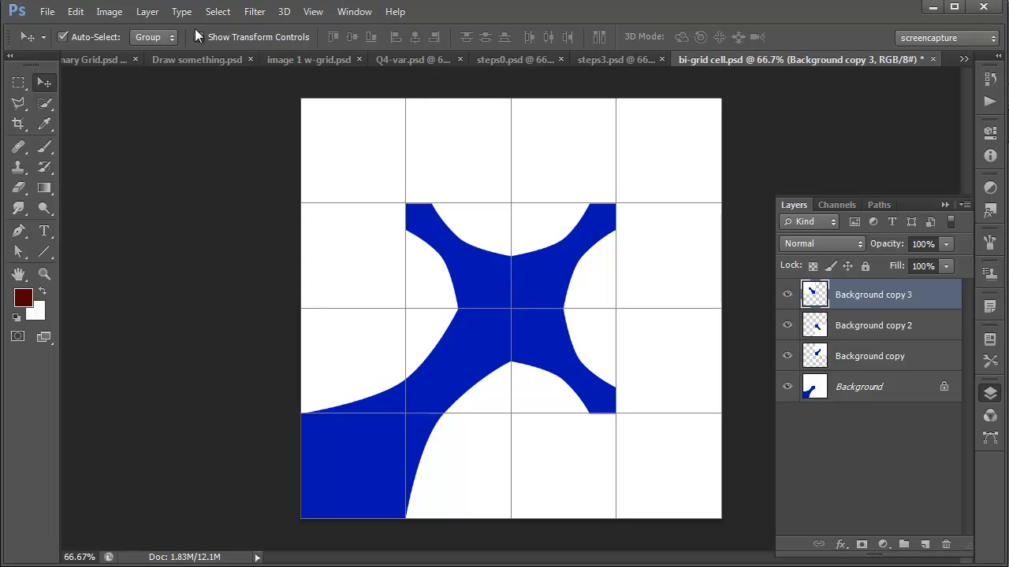
Flatten the image and stop recording the bigrid action
{"action": "left_click", "coordinate": [149, 13]}
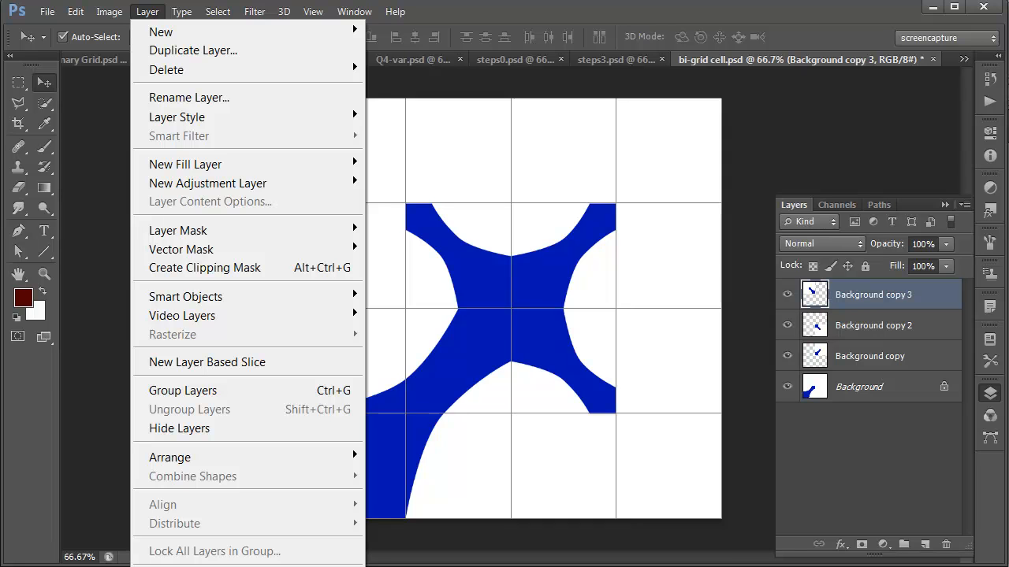
{"action": "left_click", "coordinate": [186, 566]}
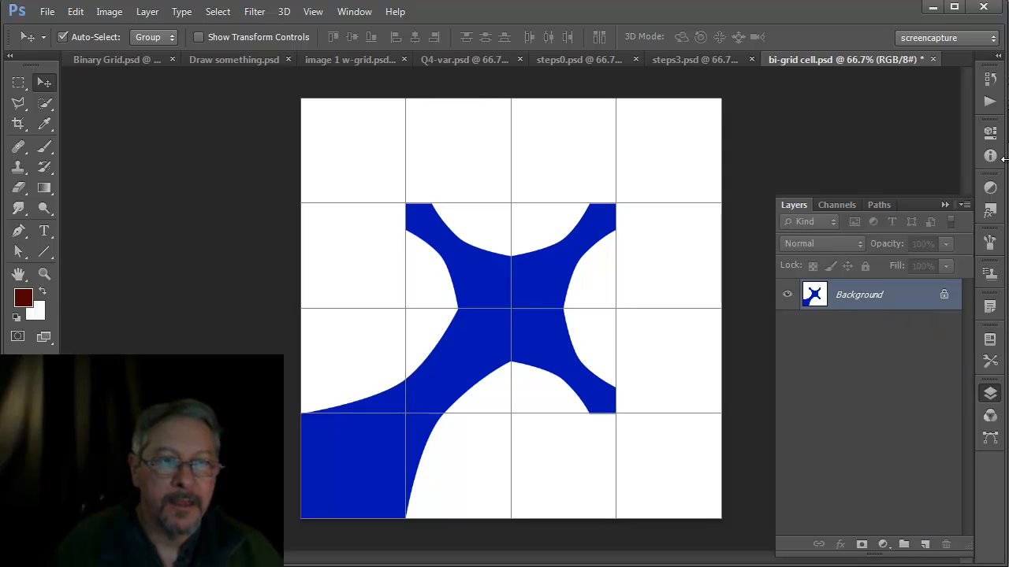
{"action": "left_click", "coordinate": [990, 103]}
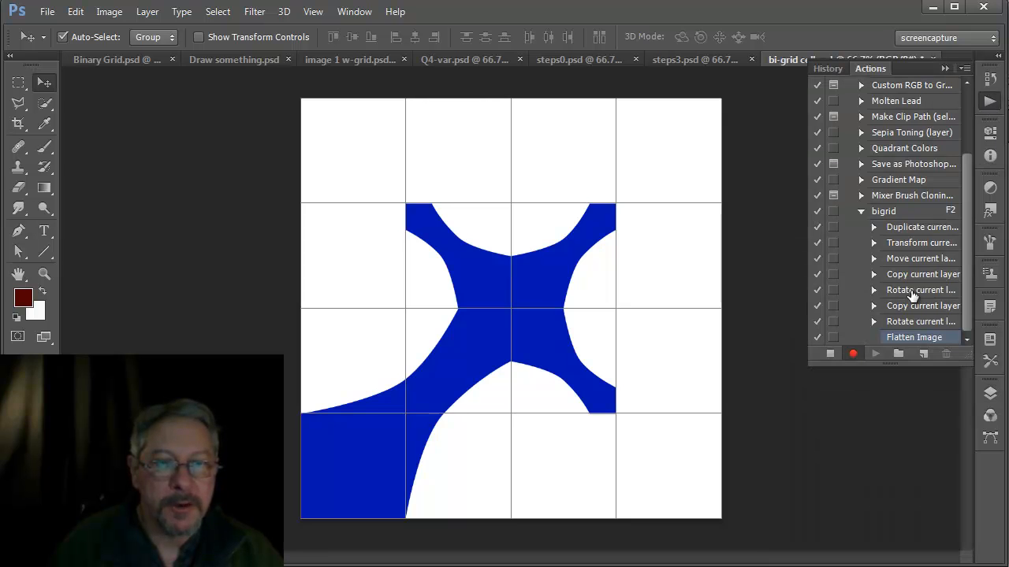
{"action": "left_click", "coordinate": [830, 355]}
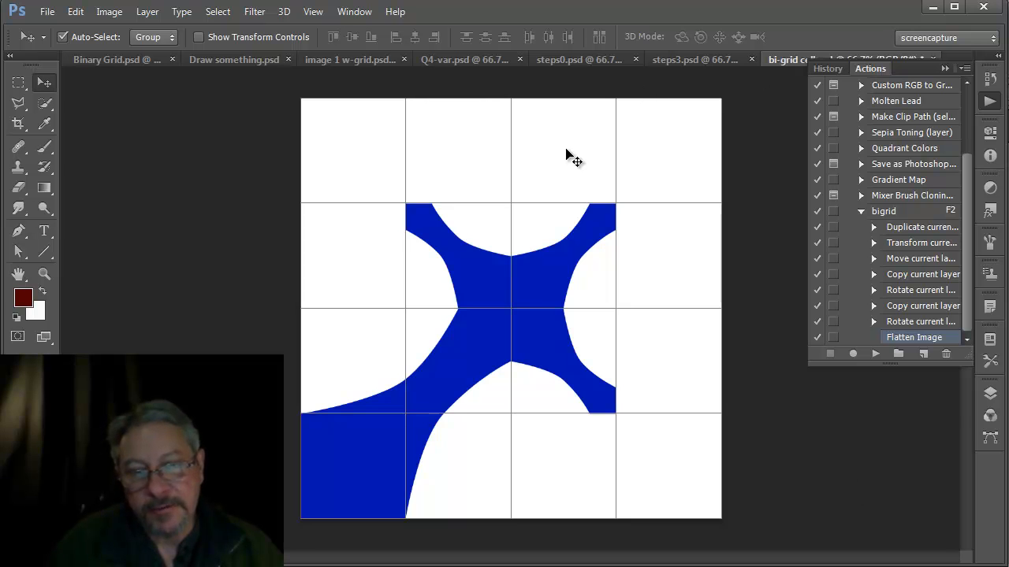
Run the bigrid action four times on the flattened image to build up the recursive pattern
{"action": "left_click", "coordinate": [991, 394]}
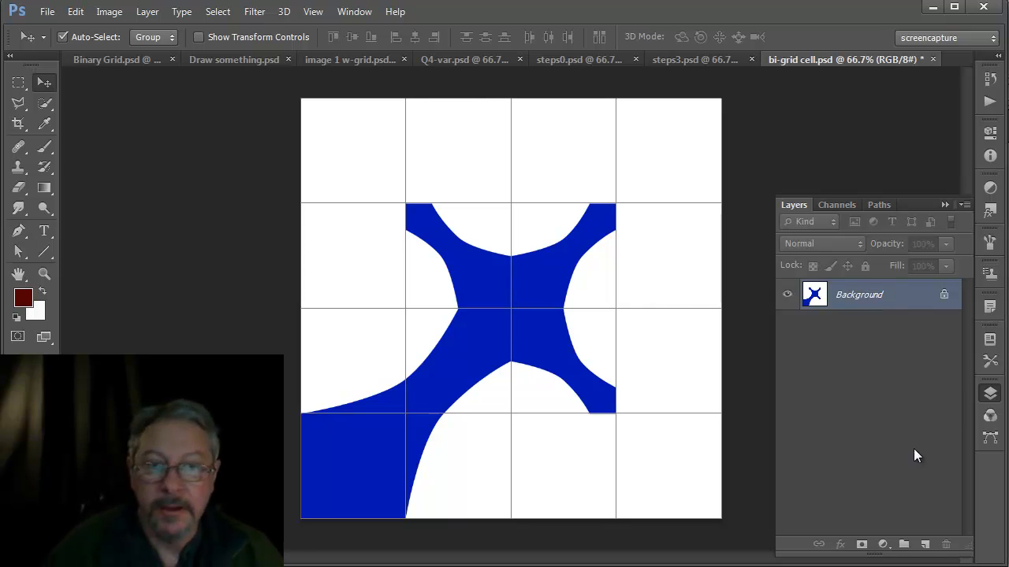
{"action": "key", "text": "F2"}
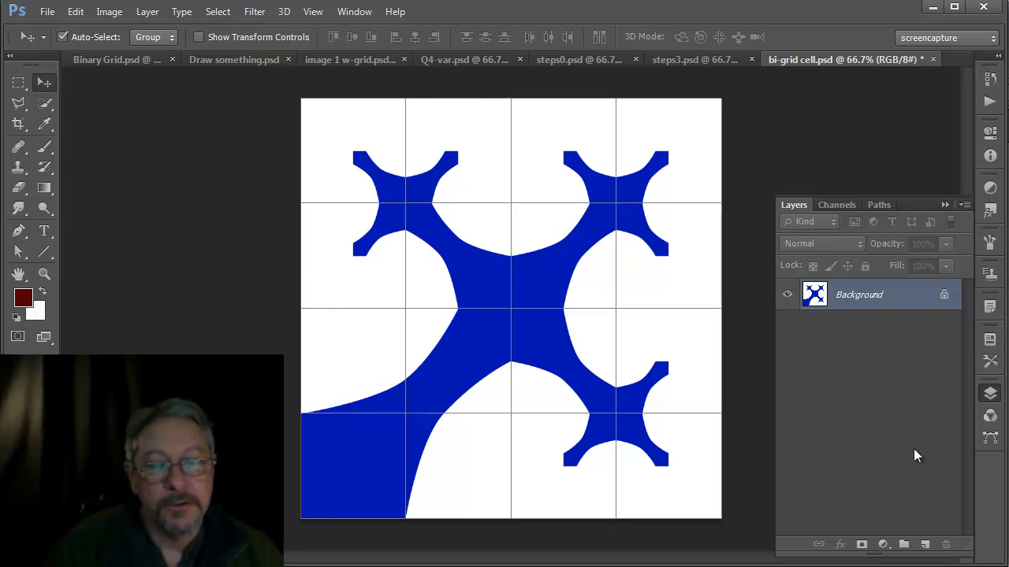
{"action": "key", "text": "F2"}
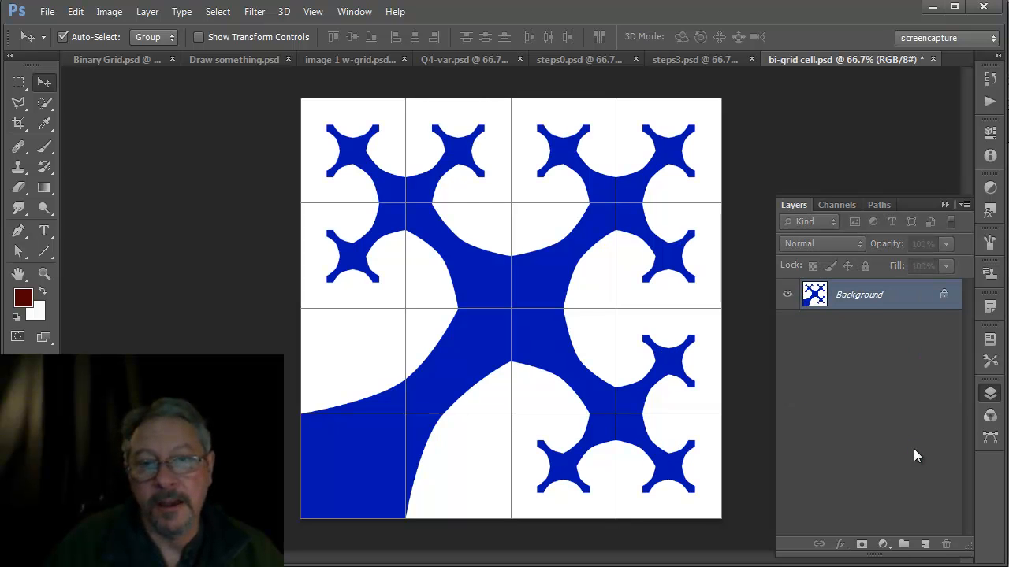
{"action": "key", "text": "F2"}
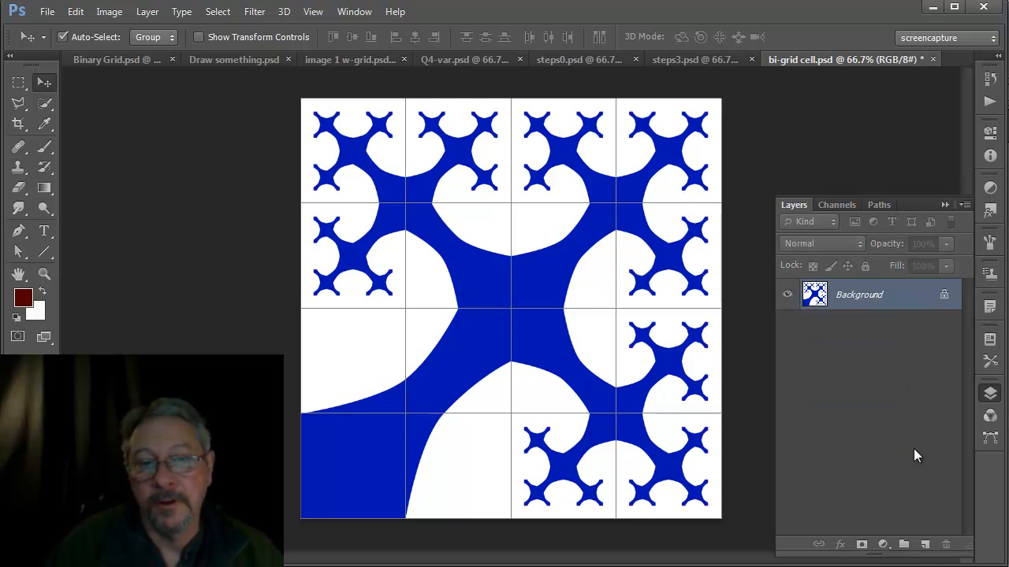
{"action": "key", "text": "F2"}
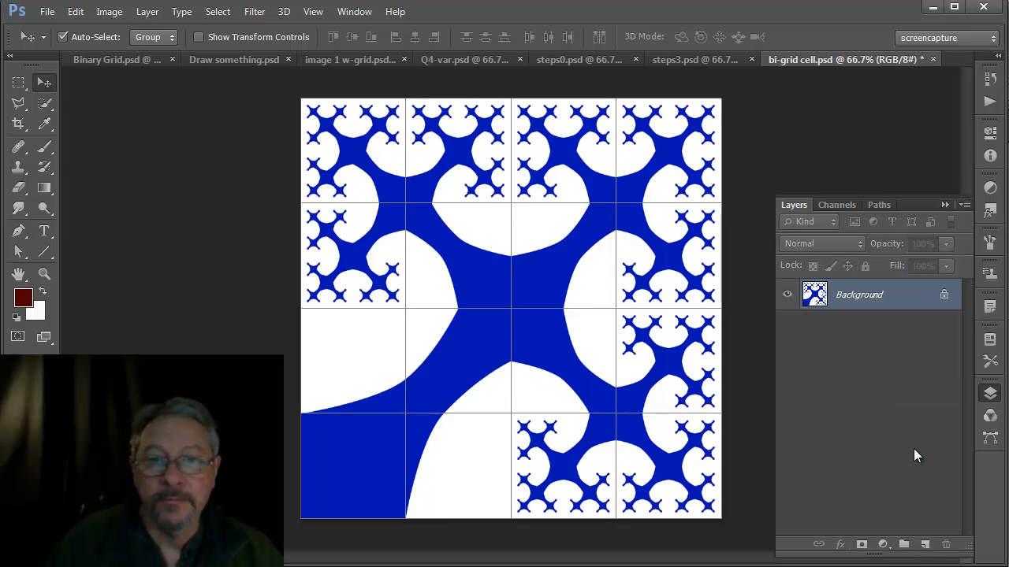